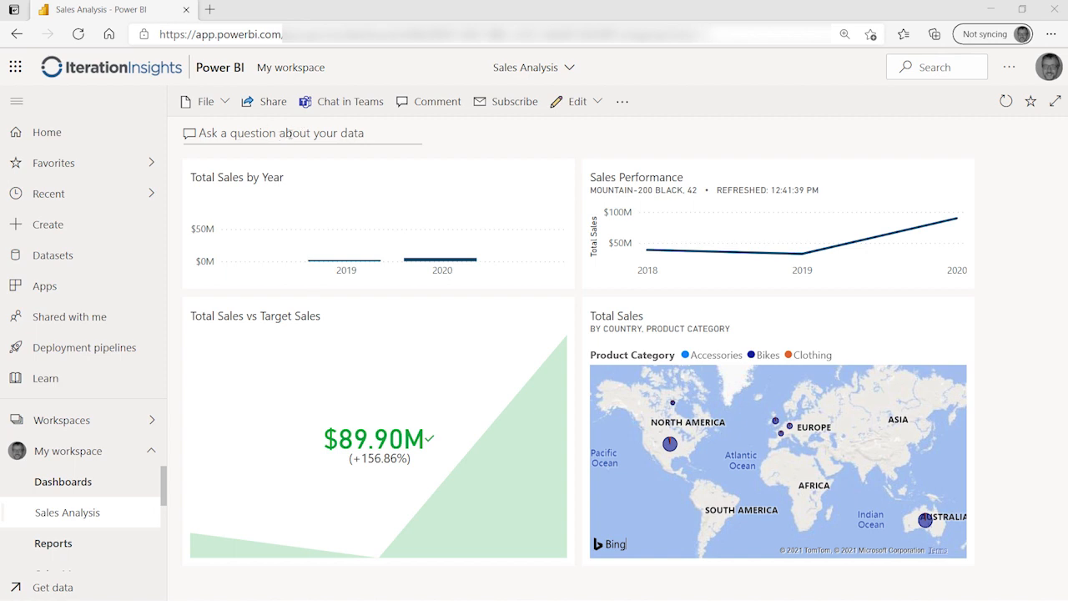
Ask the dashboard's Q&A the question "SHOW TOTAL SALES".
{"action": "left_click", "coordinate": [306, 135]}
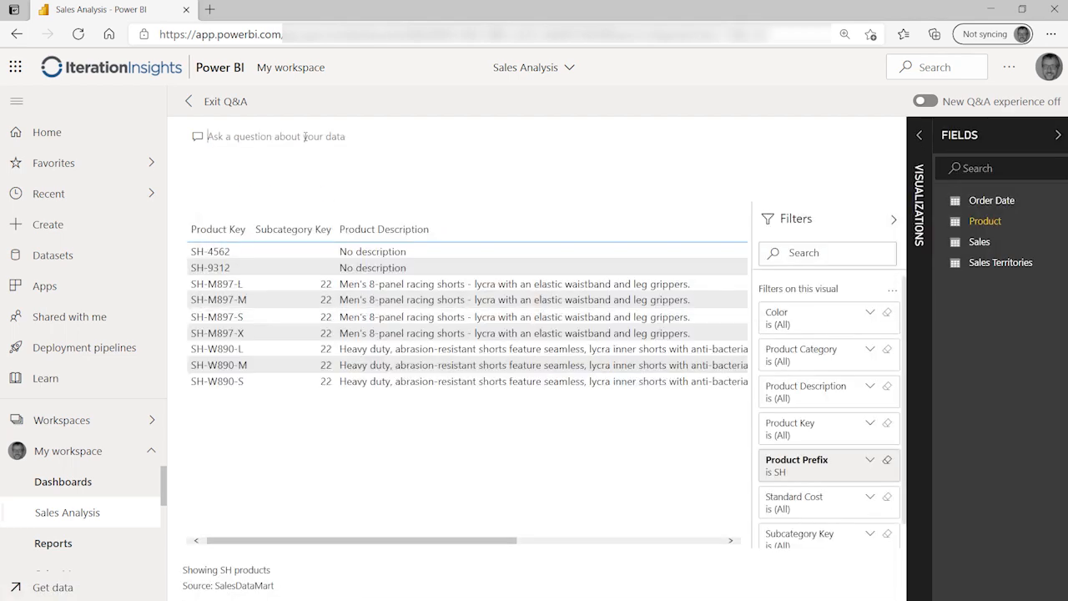
{"action": "type", "text": "SHOW TO"}
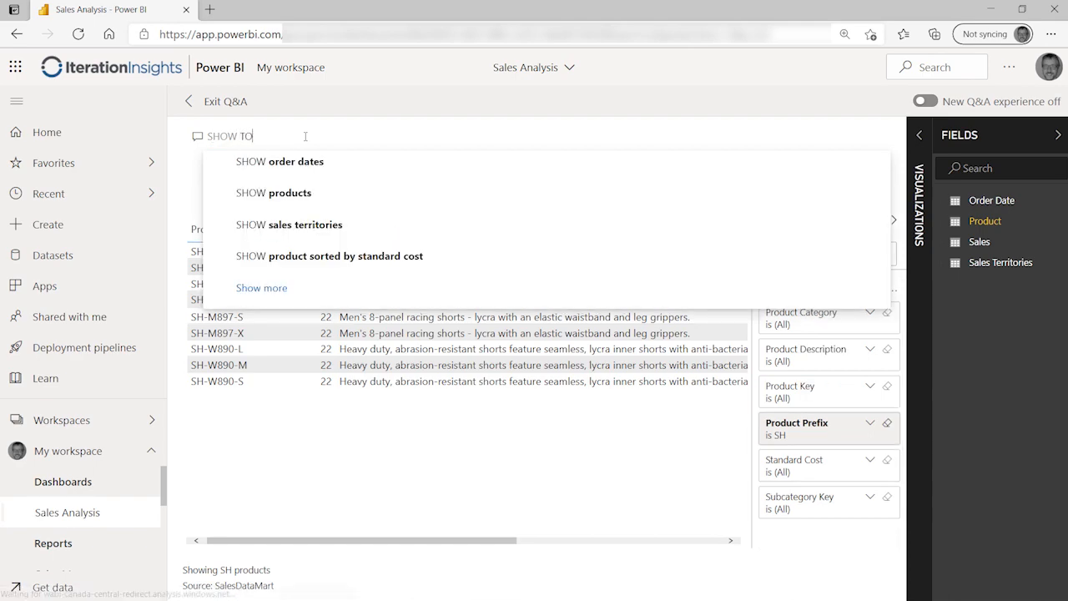
{"action": "type", "text": "TAL SALES"}
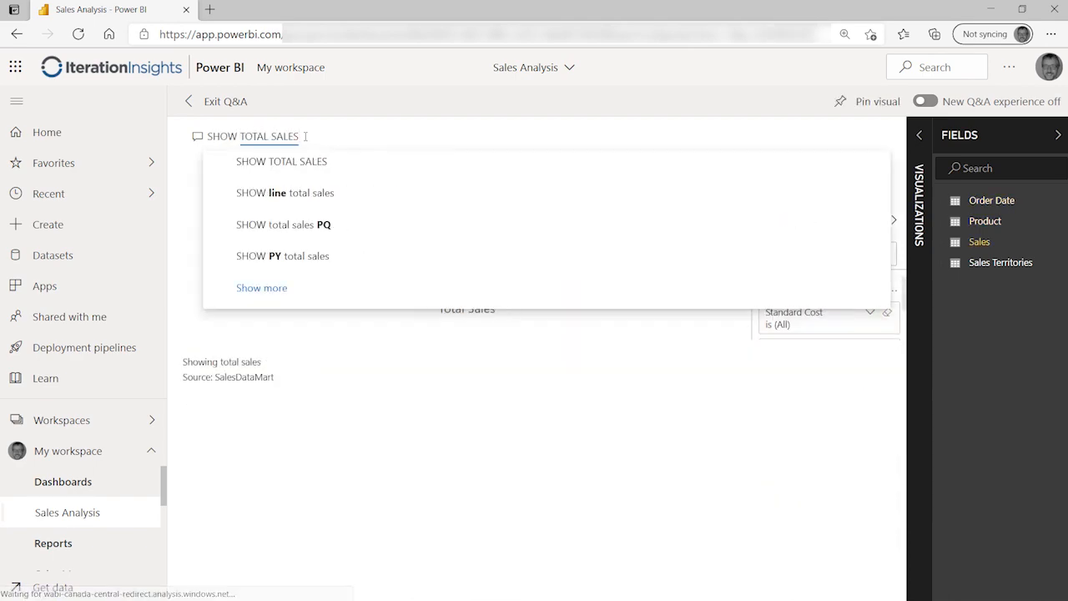
{"action": "key", "text": "Return"}
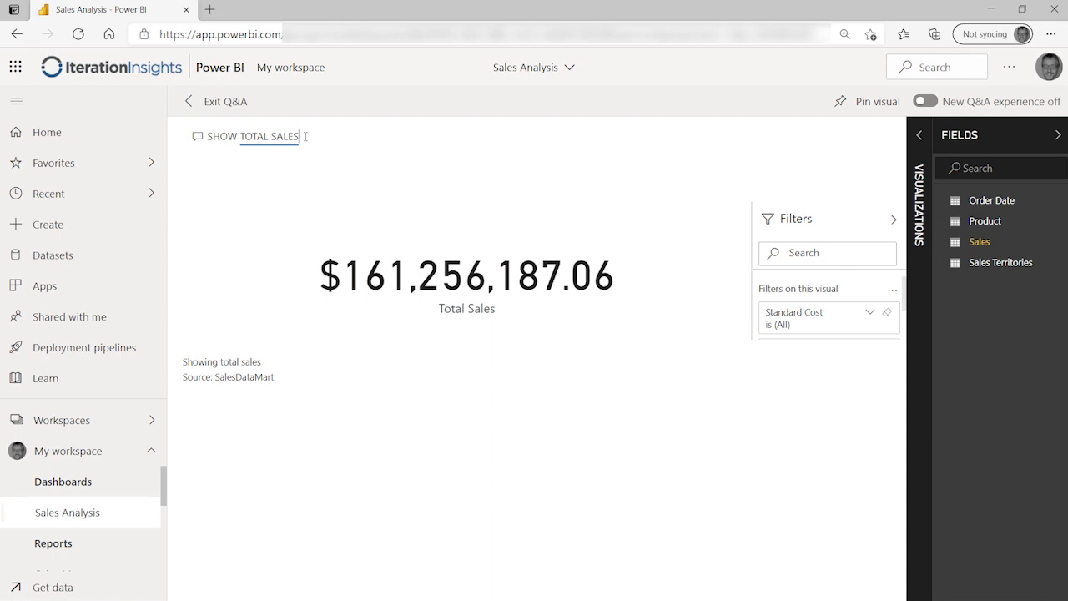
Extend the Q&A question with "BY PRODUCT NAME" to break total sales down by product.
{"action": "type", "text": "B"}
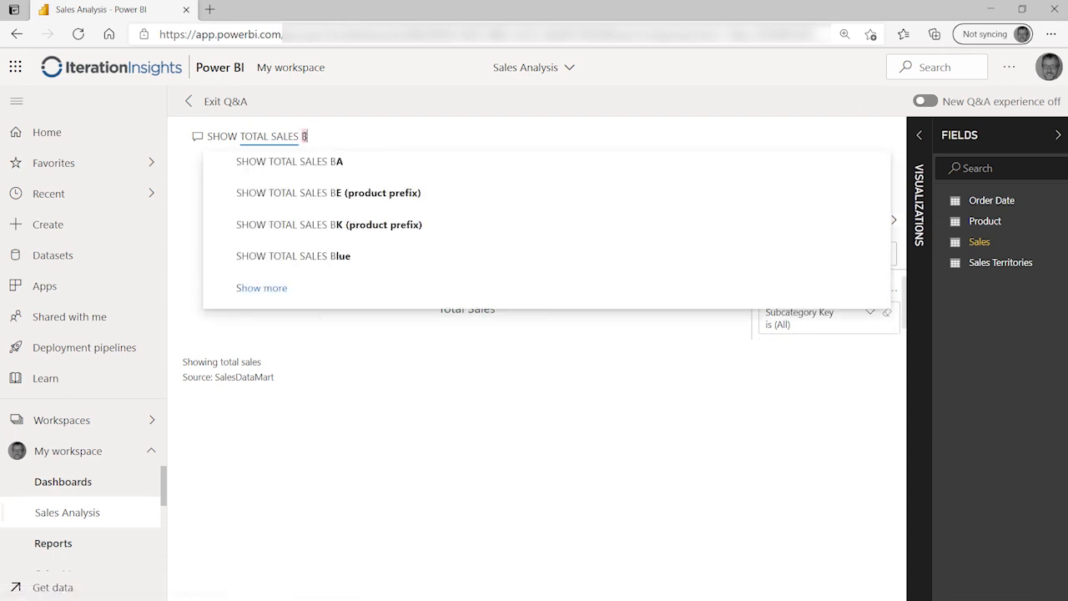
{"action": "type", "text": "Y PRO"}
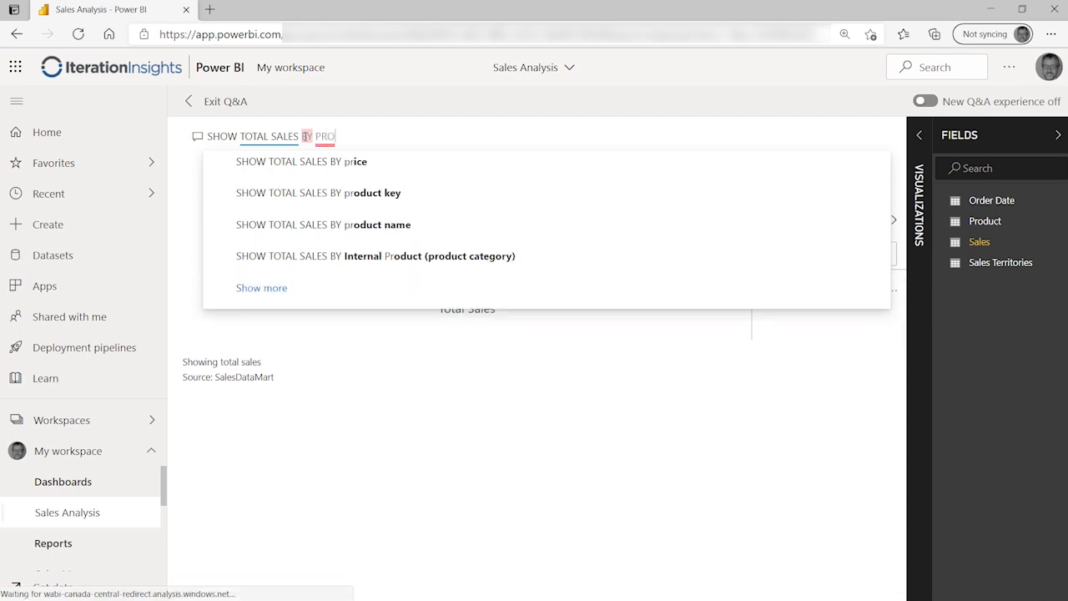
{"action": "type", "text": "DUCT NAME"}
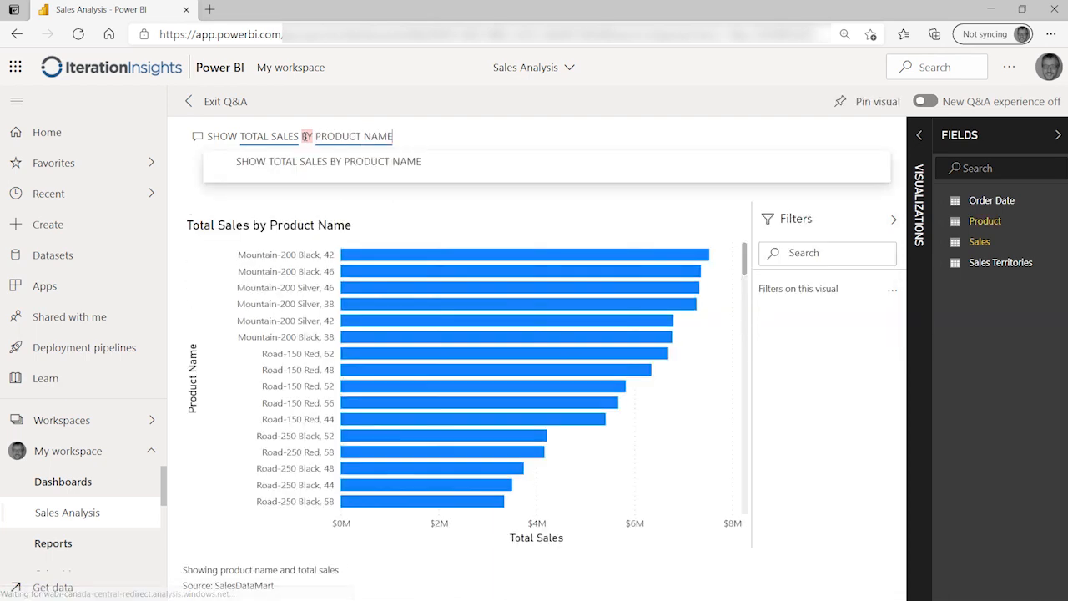
{"action": "key", "text": "Return"}
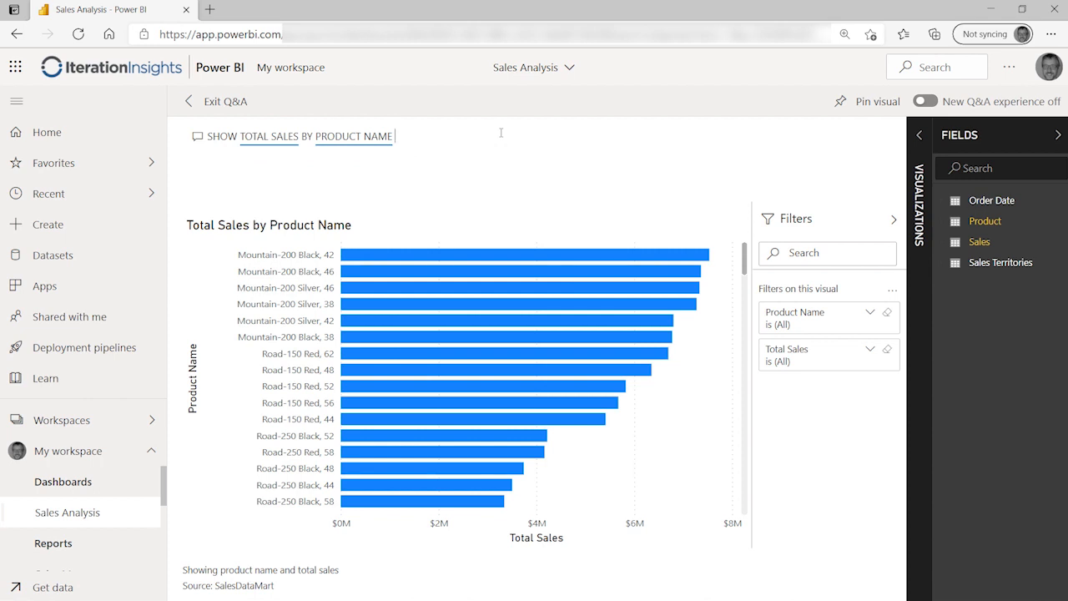
Add "ON A PIE CHART" to the end of the question to display product sales as a pie chart.
{"action": "type", "text": "ON A PIE C"}
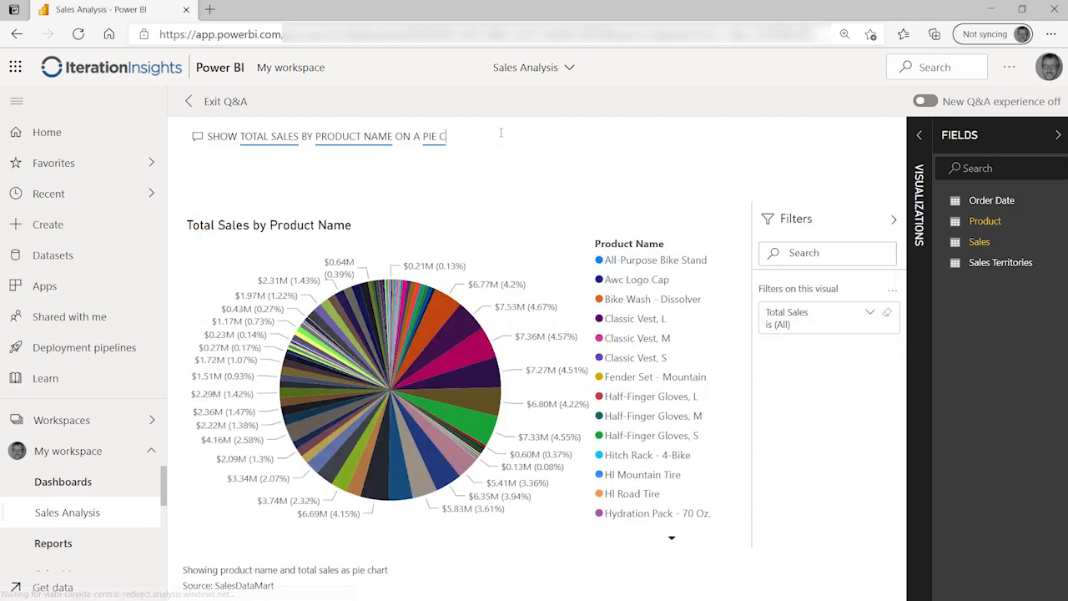
{"action": "type", "text": "HAART"}
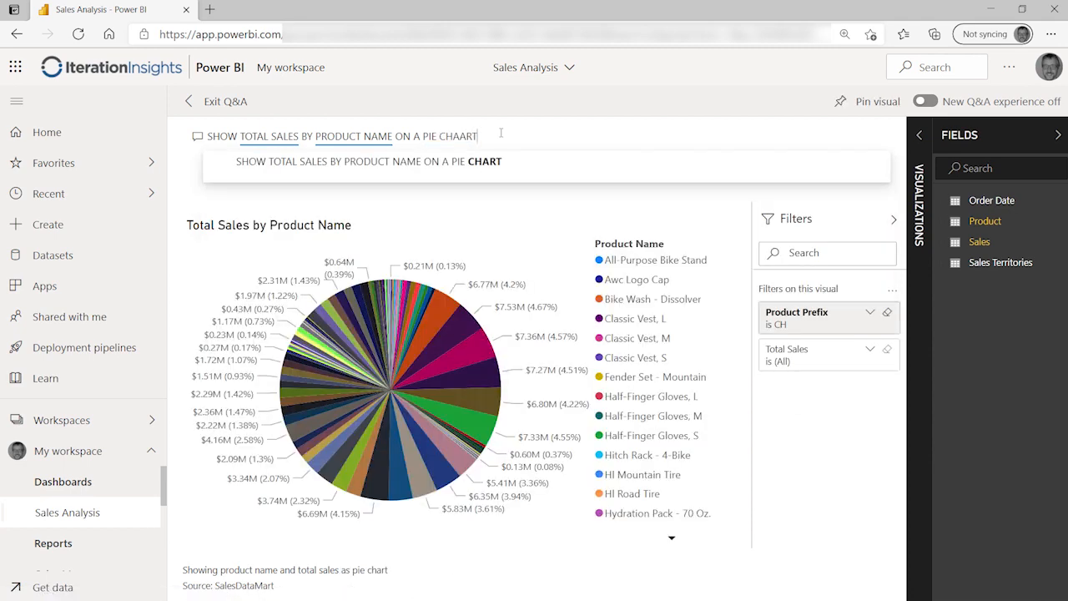
{"action": "key", "text": "BackSpace"}
{"action": "key", "text": "BackSpace"}
{"action": "key", "text": "BackSpace"}
{"action": "type", "text": "RT"}
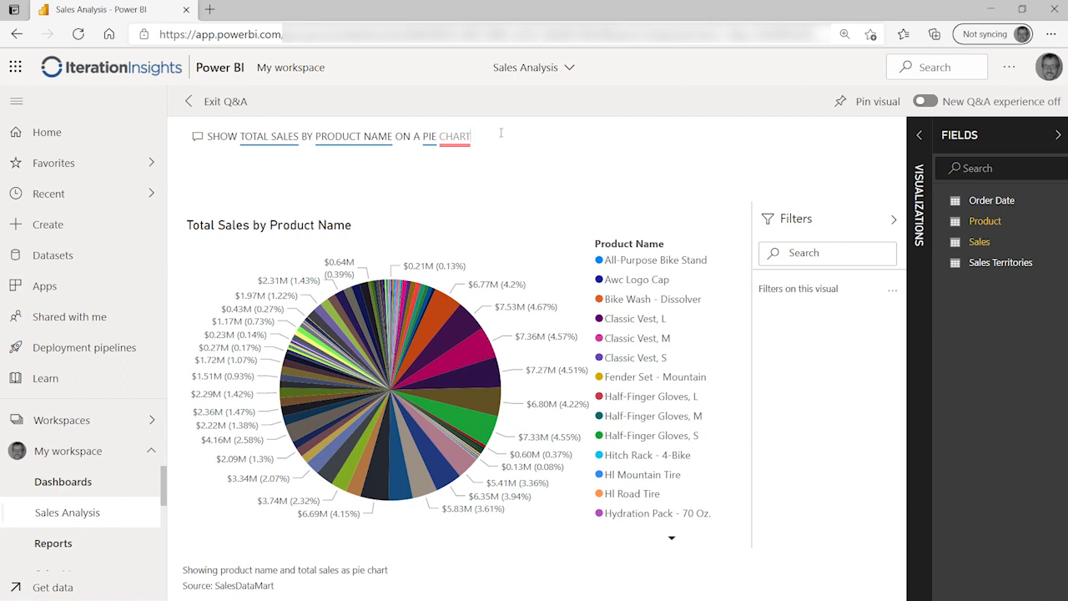
Remove "ON A PIE CHART" from the question, leaving "SHOW TOTAL SALES BY PRODUCT NAME".
{"action": "key", "text": "BackSpace"}
{"action": "key", "text": "BackSpace"}
{"action": "key", "text": "BackSpace"}
{"action": "key", "text": "BackSpace"}
{"action": "key", "text": "BackSpace"}
{"action": "key", "text": "BackSpace"}
{"action": "key", "text": "BackSpace"}
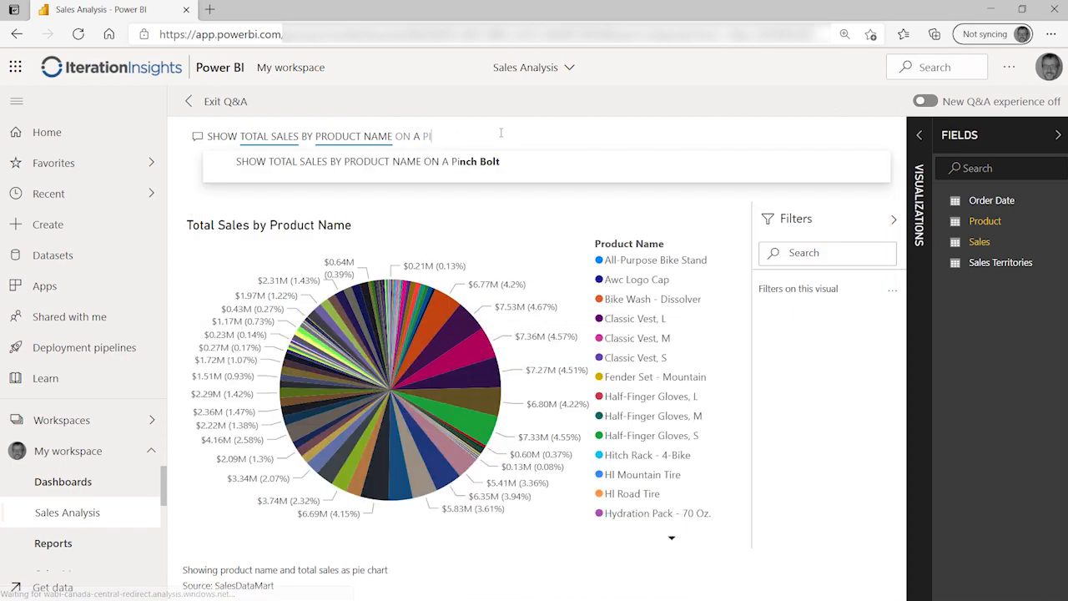
{"action": "key", "text": "BackSpace"}
{"action": "key", "text": "BackSpace"}
{"action": "key", "text": "BackSpace"}
{"action": "key", "text": "BackSpace"}
{"action": "key", "text": "BackSpace"}
{"action": "key", "text": "BackSpace"}
{"action": "key", "text": "BackSpace"}
{"action": "key", "text": "BackSpace"}
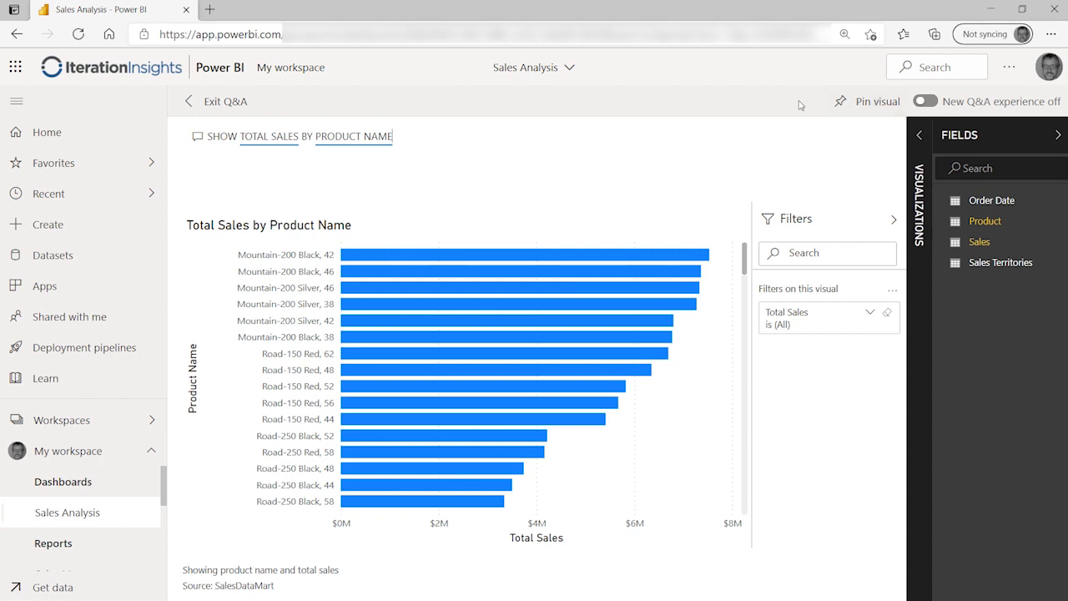
Pin the Total Sales by Product Name visual to the existing Sales Analysis dashboard and dismiss the notification.
{"action": "left_click", "coordinate": [862, 104]}
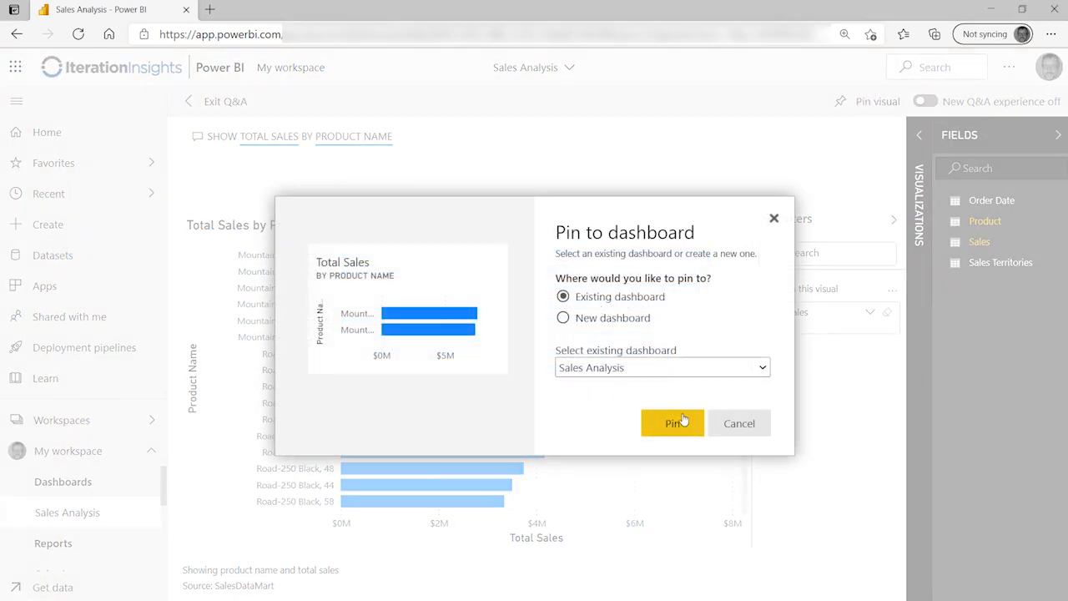
{"action": "left_click", "coordinate": [682, 421]}
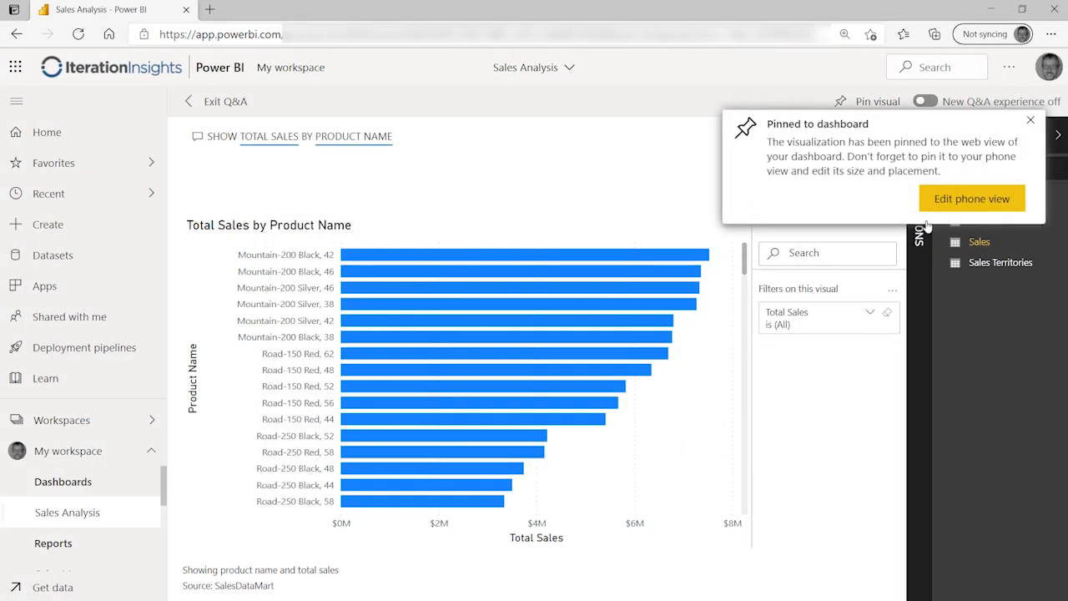
{"action": "left_click", "coordinate": [1031, 121]}
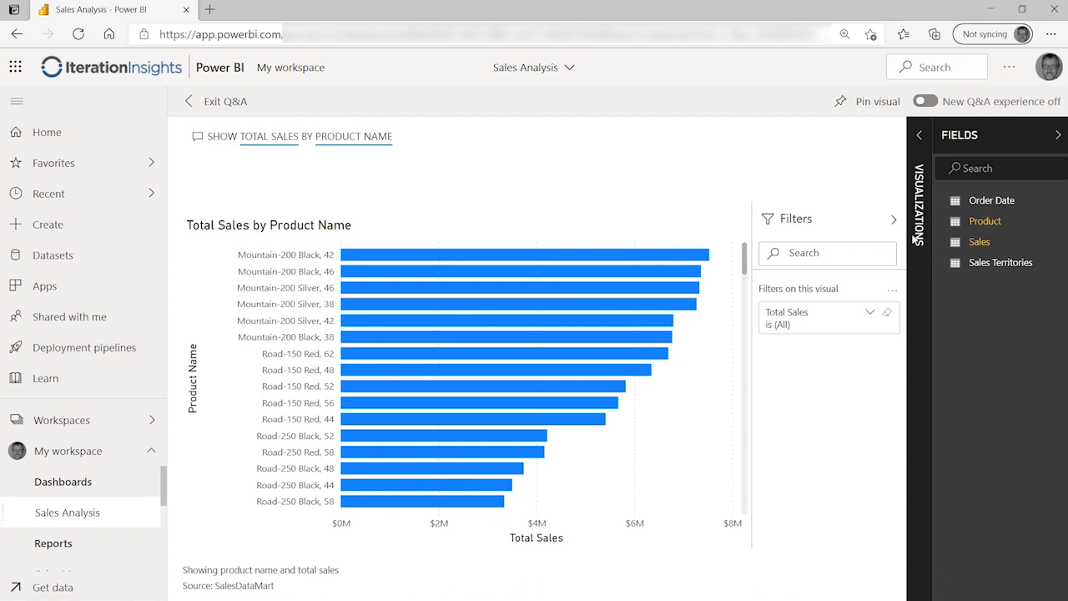
Show the visualization options, try a stacked column chart, and set the visual to a stacked bar chart.
{"action": "left_click", "coordinate": [977, 168]}
{"action": "left_click", "coordinate": [921, 137]}
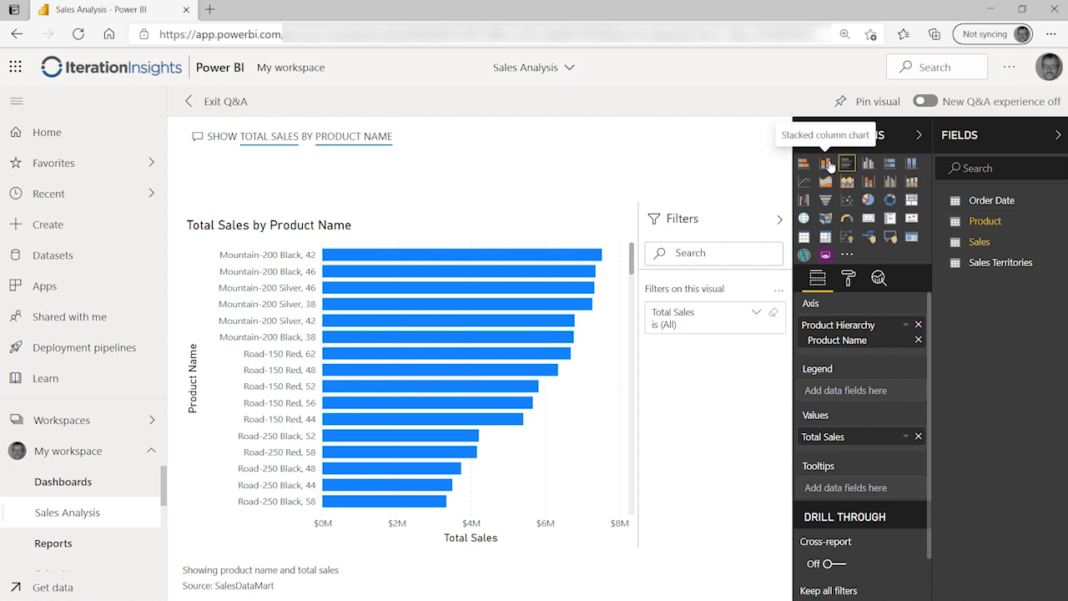
{"action": "left_click", "coordinate": [827, 165]}
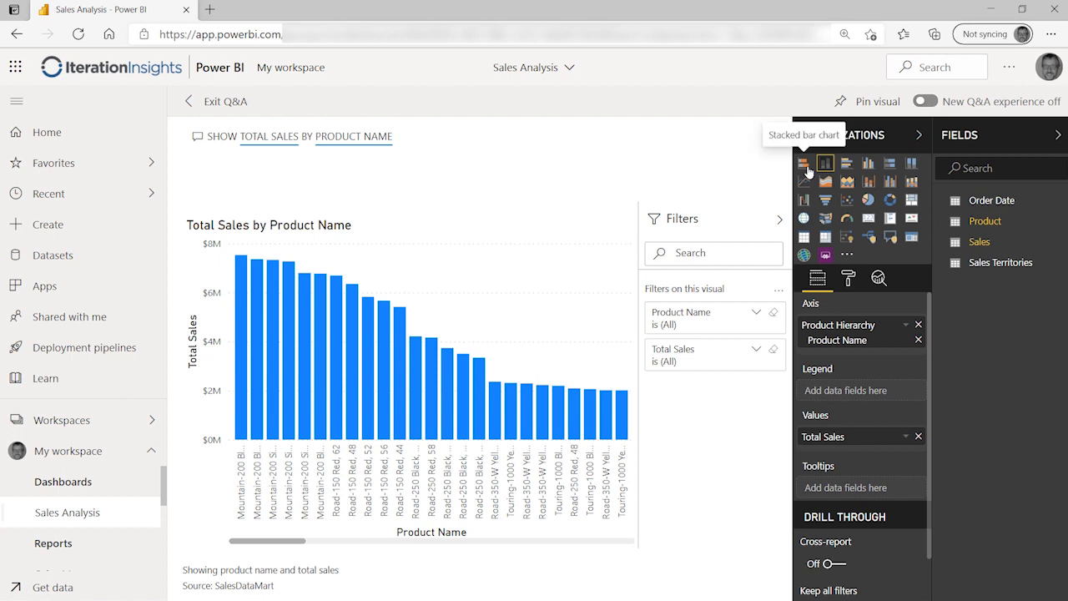
{"action": "left_click", "coordinate": [804, 164]}
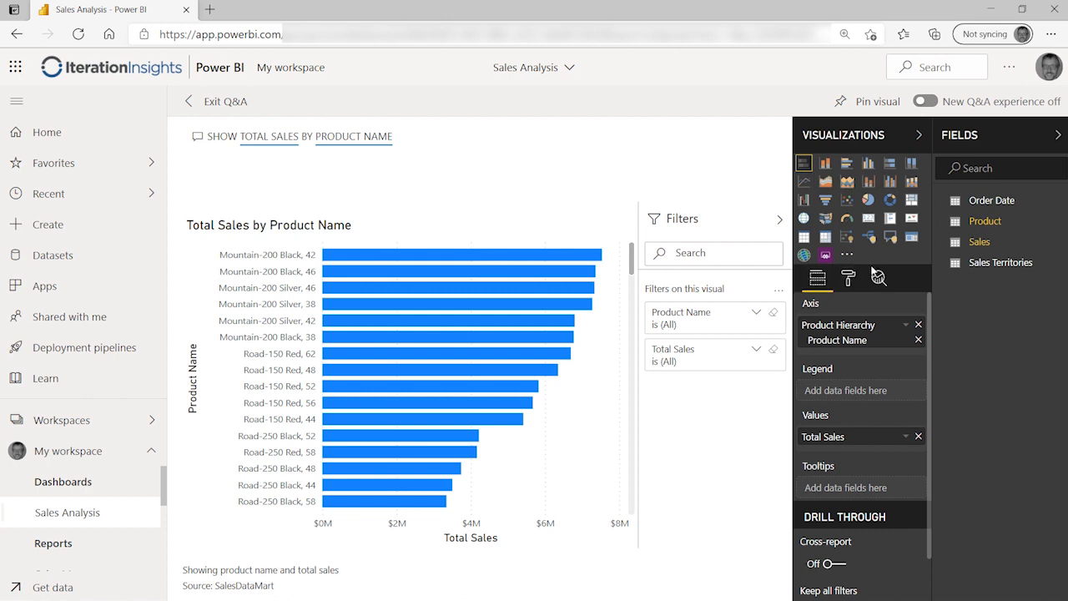
Inspect the Product Name filter card and expand the Product table to view its fields.
{"action": "left_click", "coordinate": [756, 313]}
{"action": "left_click", "coordinate": [756, 314]}
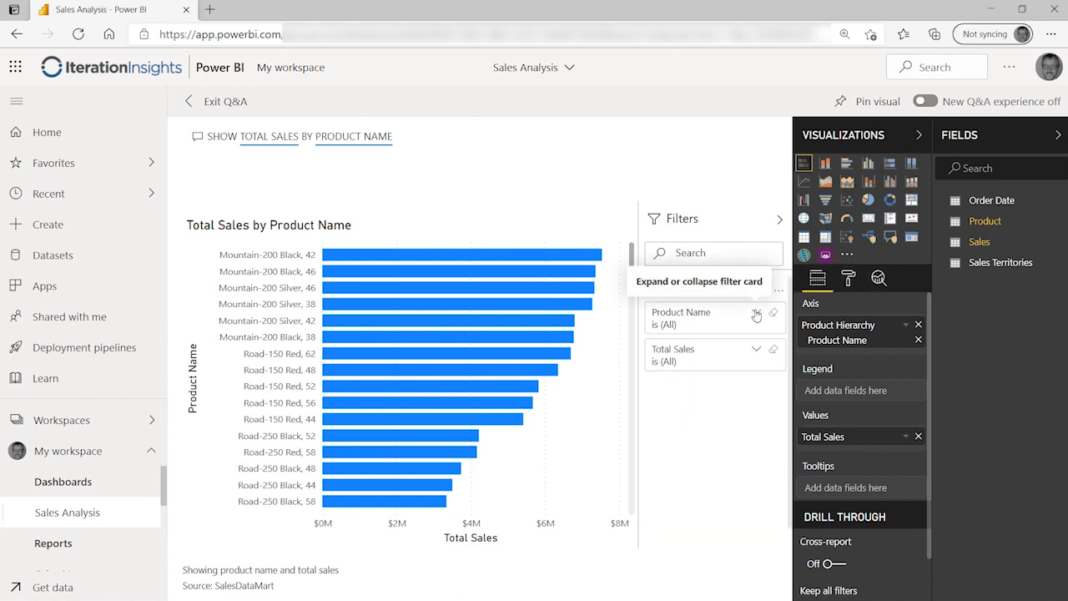
{"action": "left_click", "coordinate": [1004, 222]}
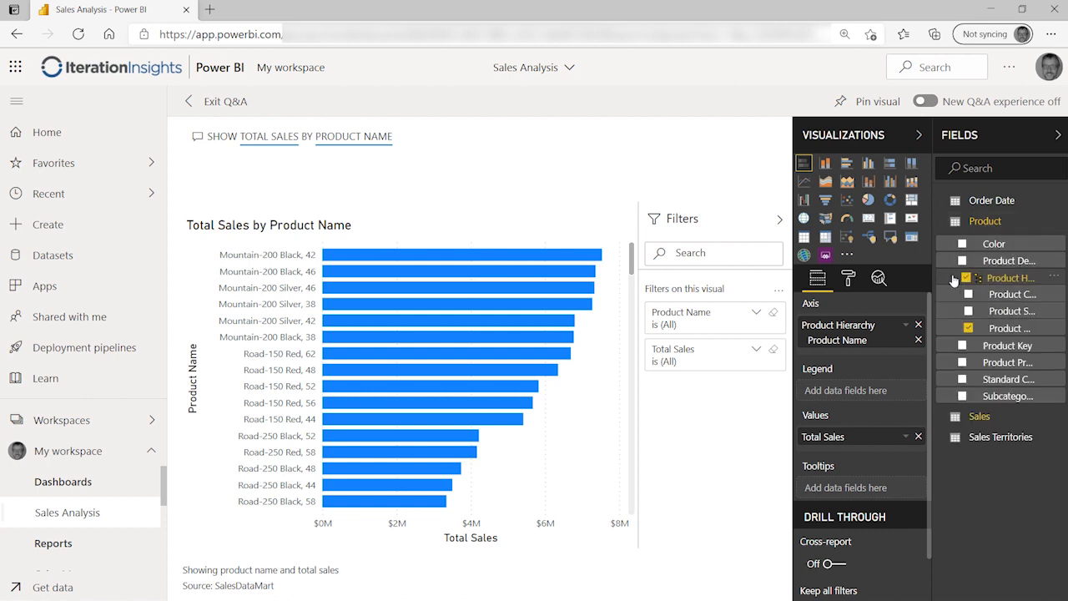